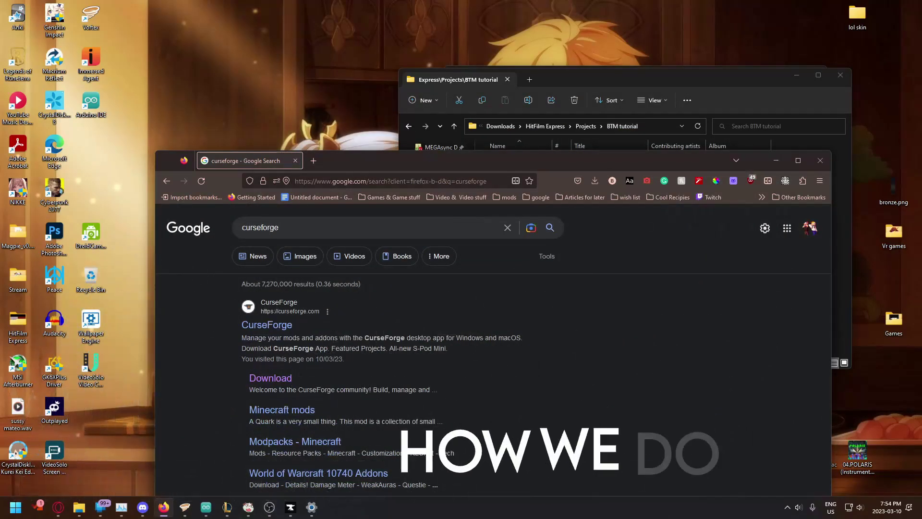
Search Google for 'curseforge' in Firefox.
mouse_move(541, 151)
left_mouse_down()
mouse_move(567, 53)
mouse_move(583, 40)
left_mouse_up()
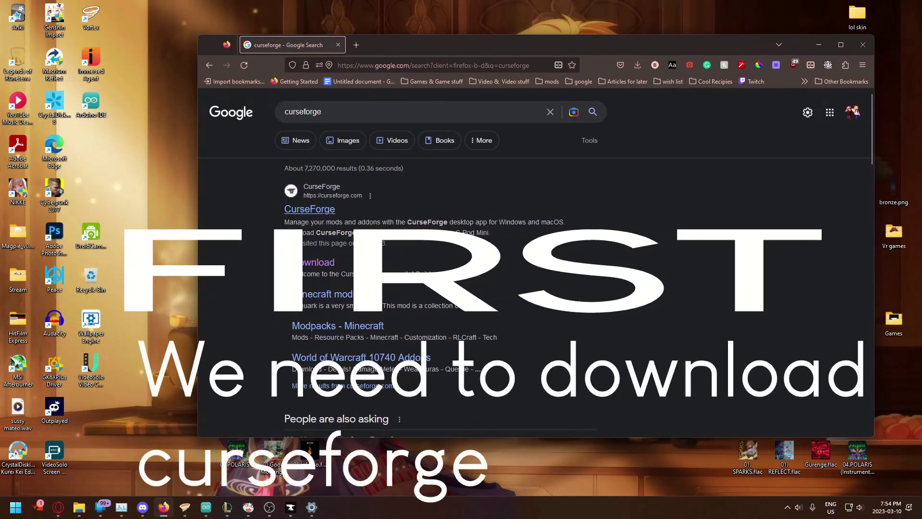
double_click(303, 112)
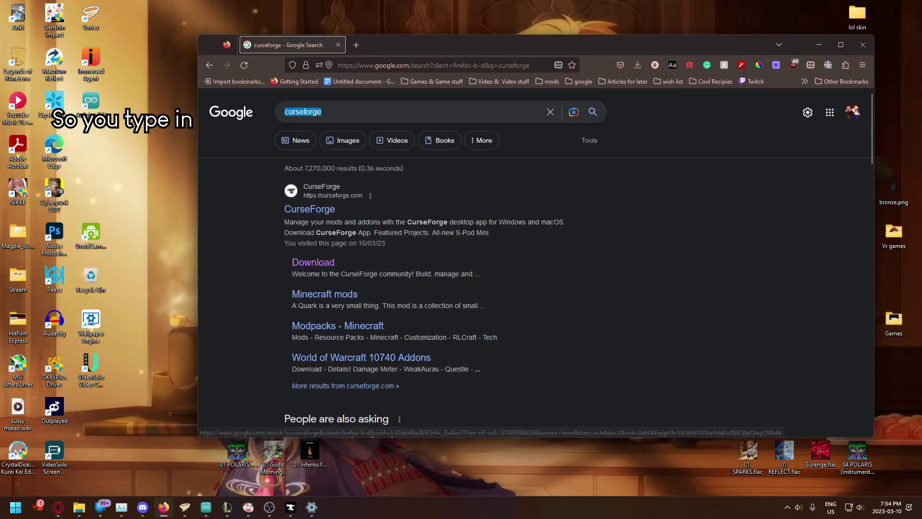
type("cursfoe")
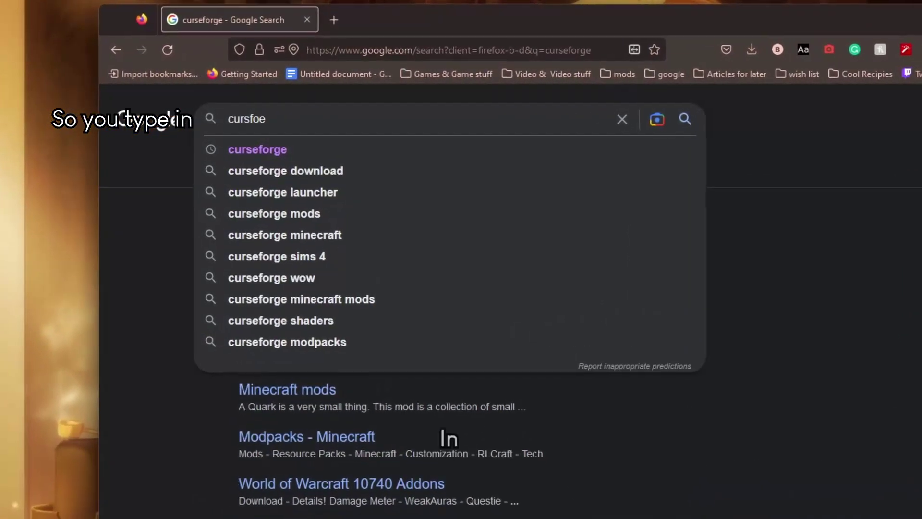
key("BackSpace")
type("rge")
key("Return")
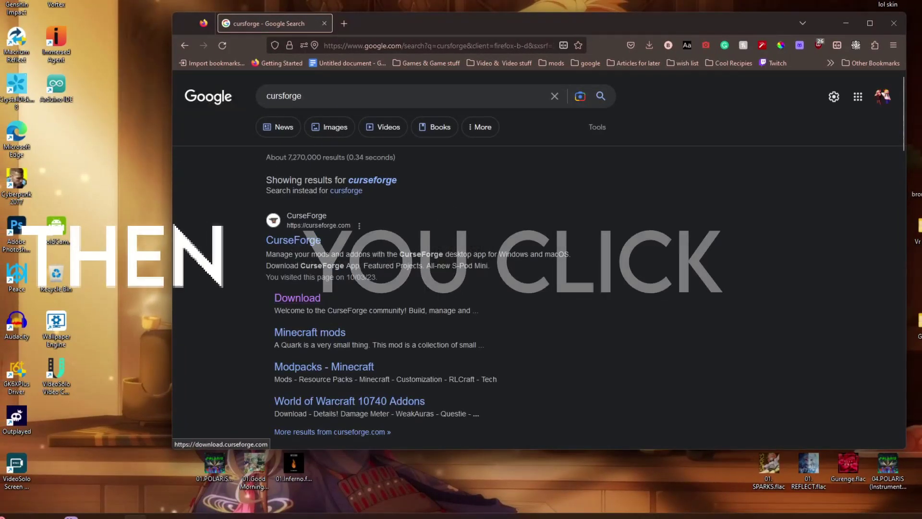
Download and save the CurseForge for Windows installer from its download page.
left_click(297, 298)
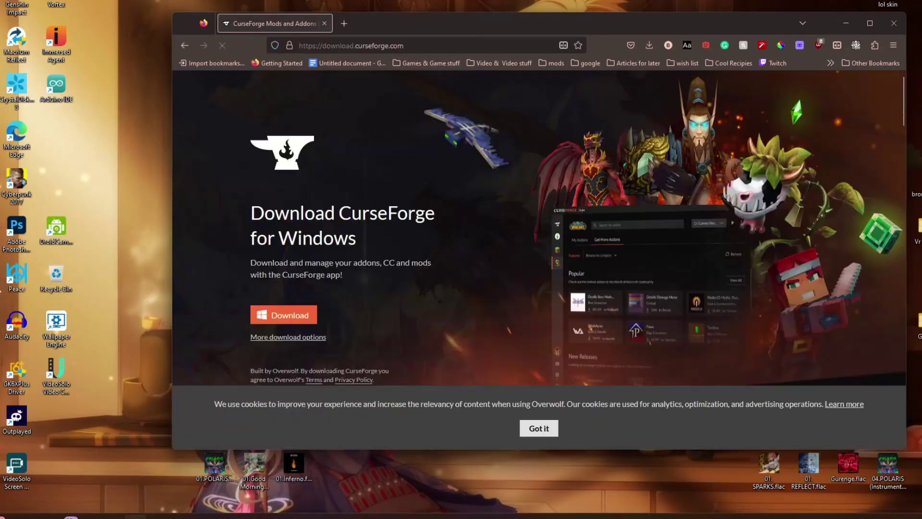
left_click(283, 315)
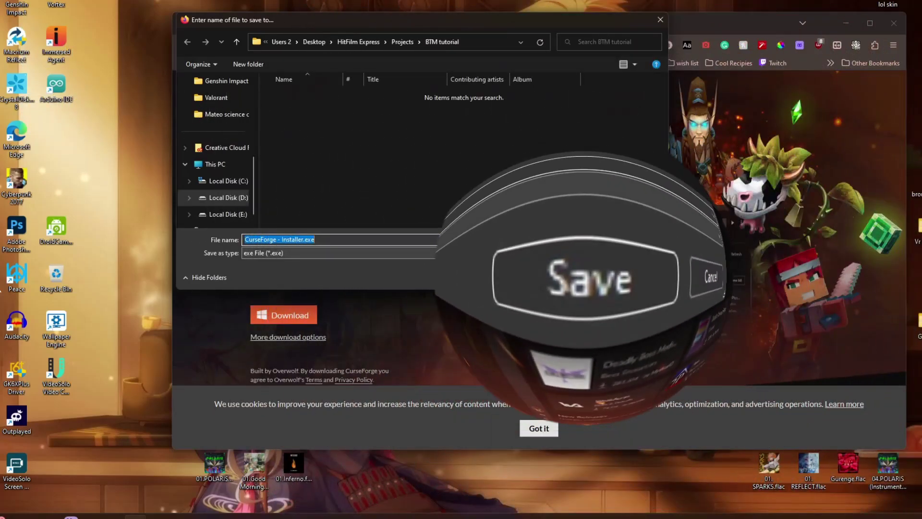
key("Return")
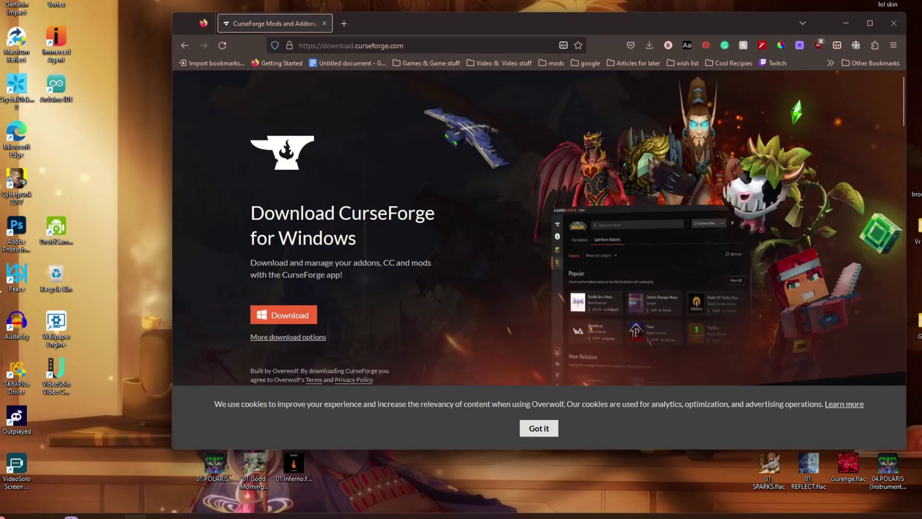
Bring up CurseForge, open the Minecraft library and switch to Browse Modpacks.
left_click(272, 514)
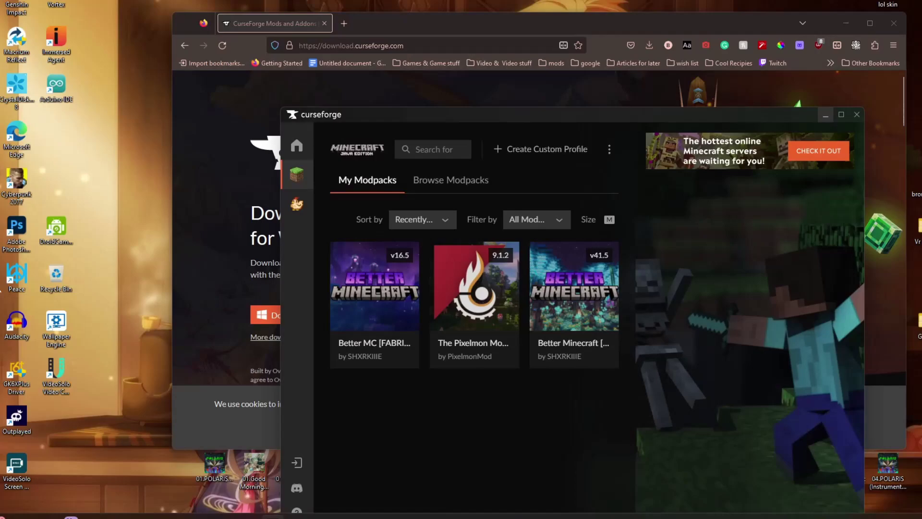
left_click_drag(398, 115, 323, 29)
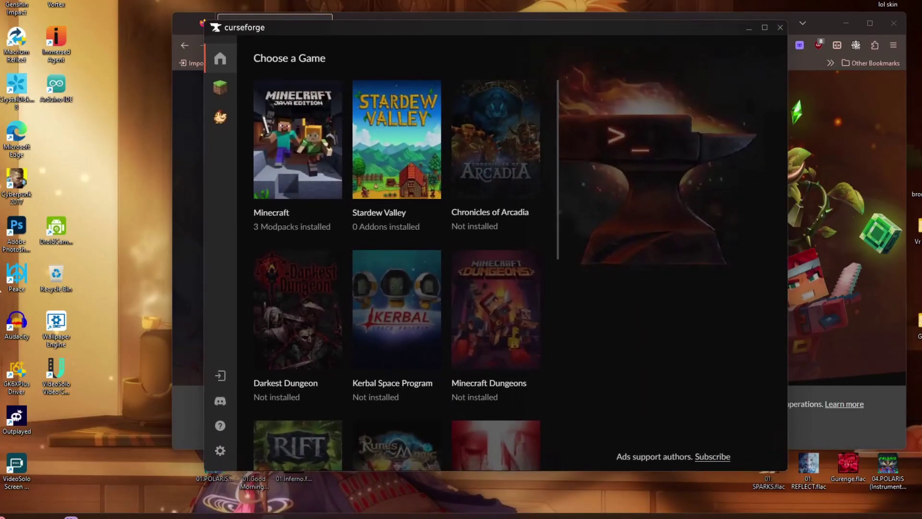
left_click(298, 139)
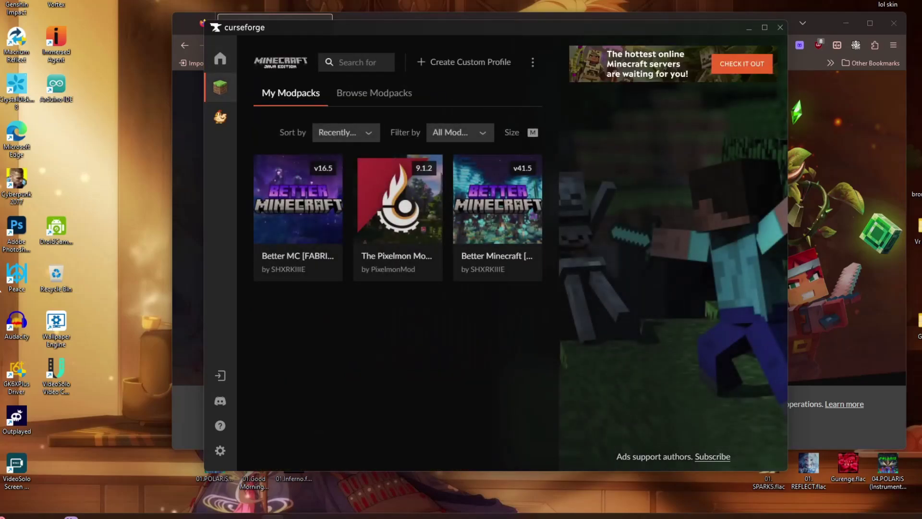
left_click(373, 93)
type("minecraft")
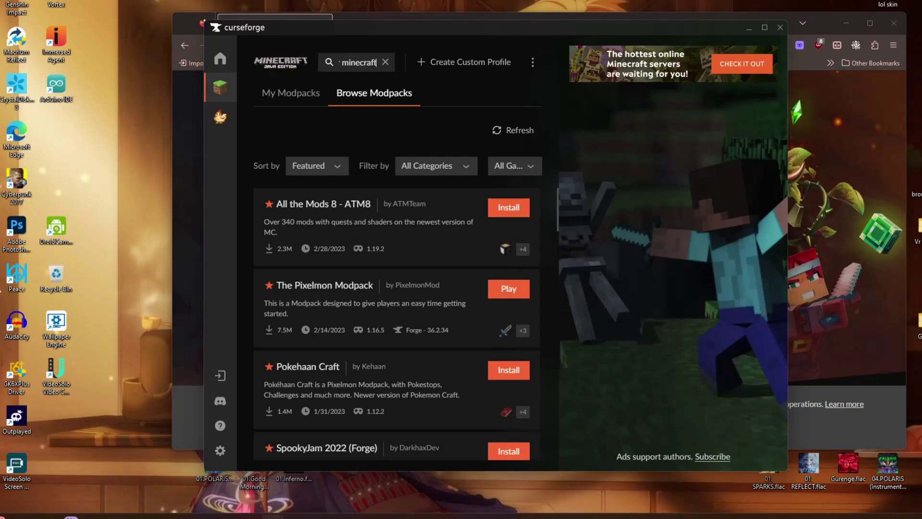
Run the Better Minecraft search, then return to My Modpacks showing Better MC v16.5.
key("Return")
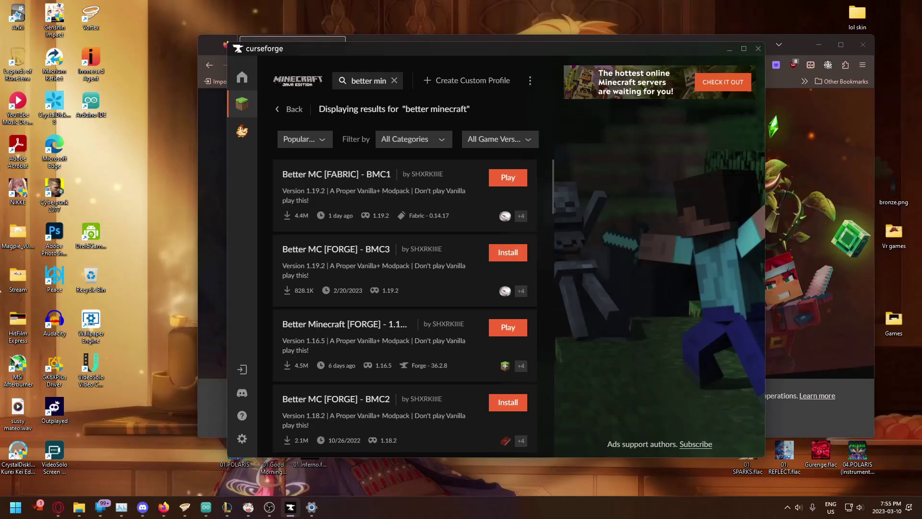
scroll(403, 306, "down", 1)
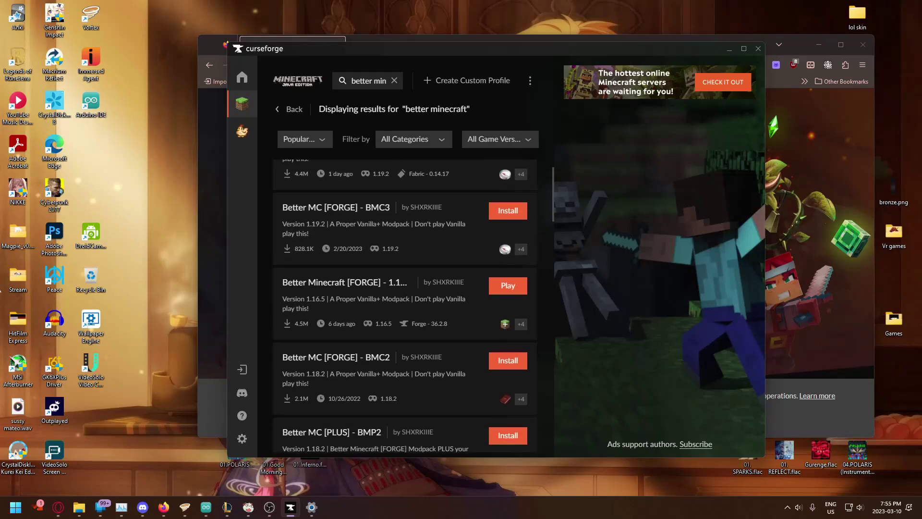
scroll(403, 307, "up", 1)
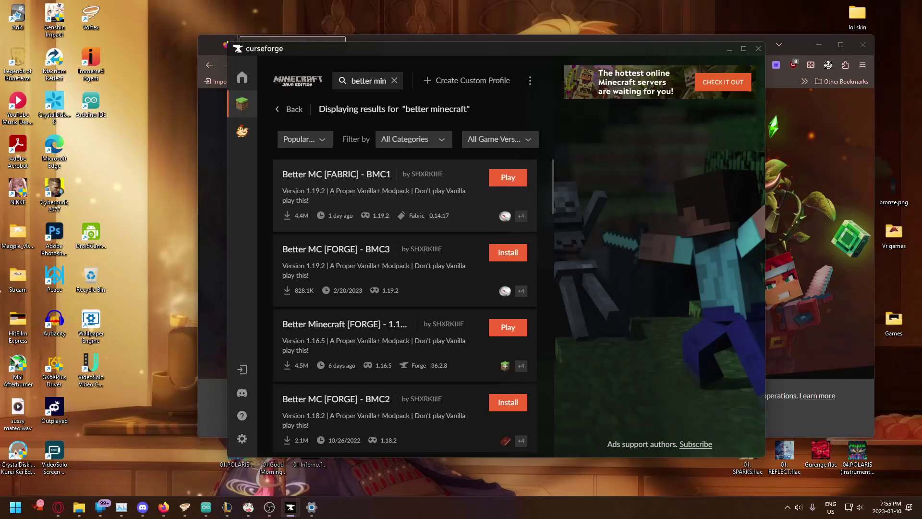
left_click_drag(445, 53, 460, 54)
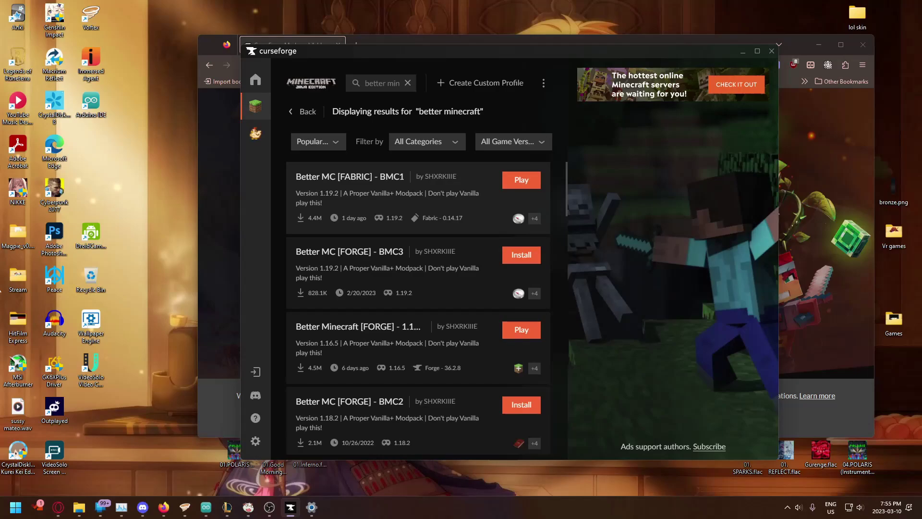
left_click(303, 112)
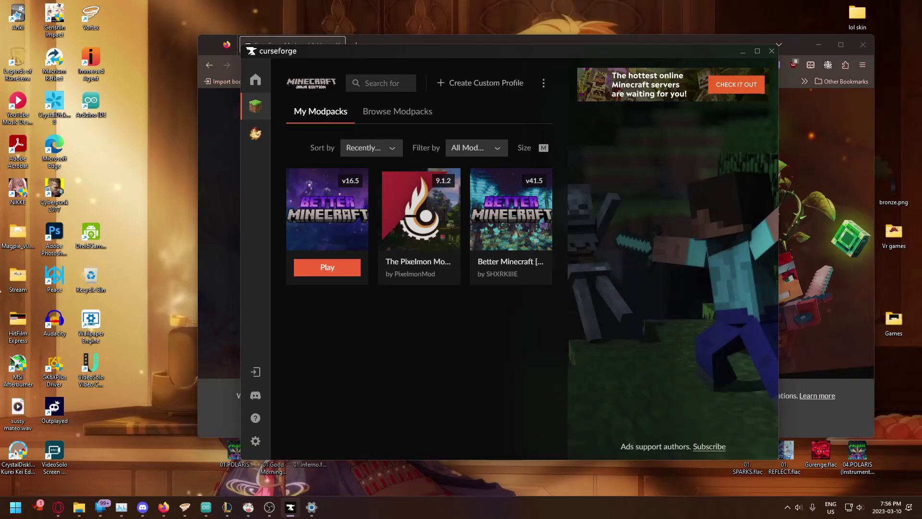
Copy the Simple Voice Chat link from the Discord minecraft channel message.
mouse_move(400, 51)
left_mouse_down()
mouse_move(410, 91)
mouse_move(411, 81)
left_mouse_up()
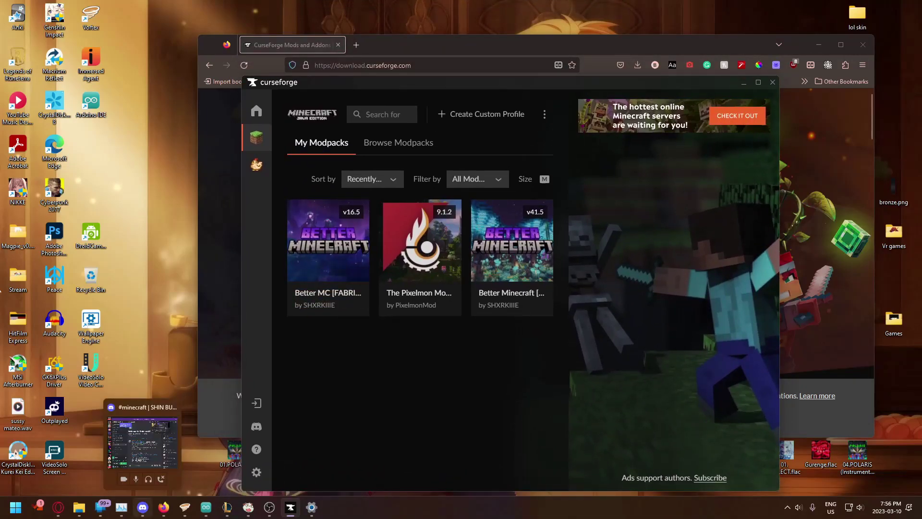
left_click(142, 506)
right_click(462, 193)
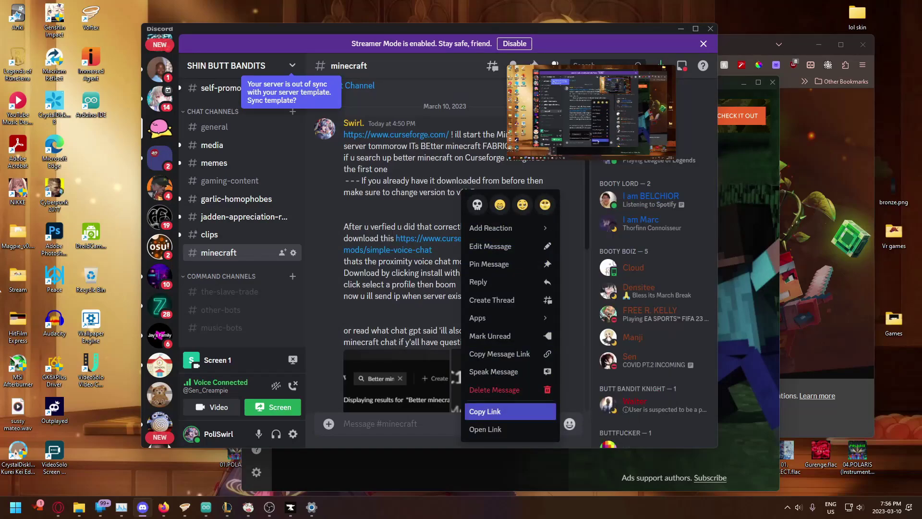
left_click(504, 412)
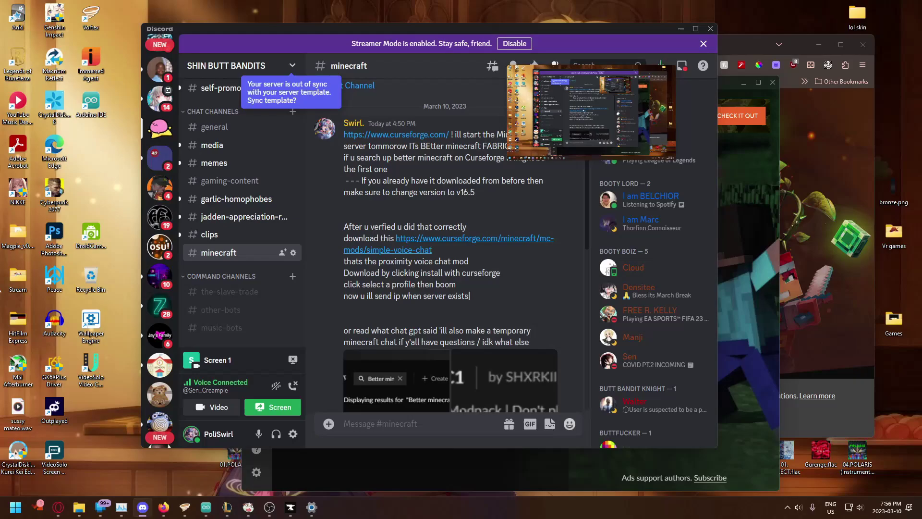
Open the copied Simple Voice Chat link in a new tab and show its Files list.
left_click(724, 63)
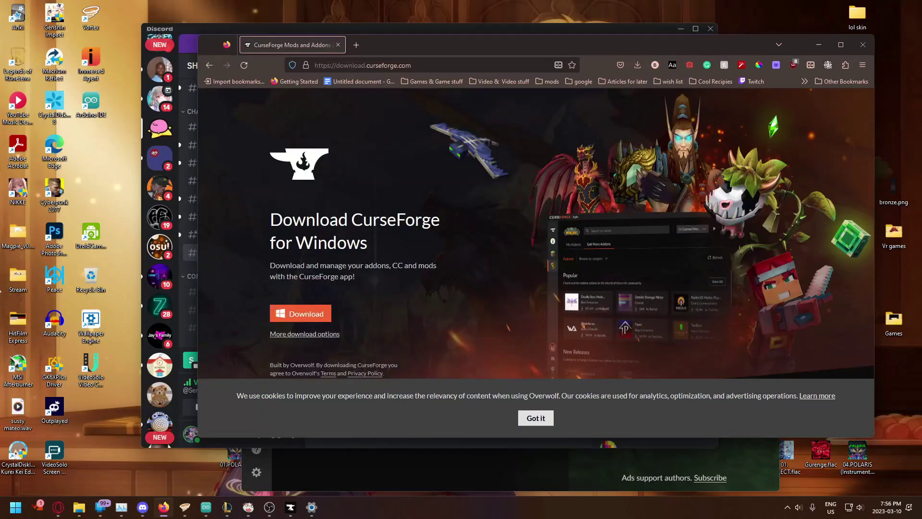
key("ctrl+t")
type("https://www.curseforge.com/minecraft/mc-mods/simple-voice-chat")
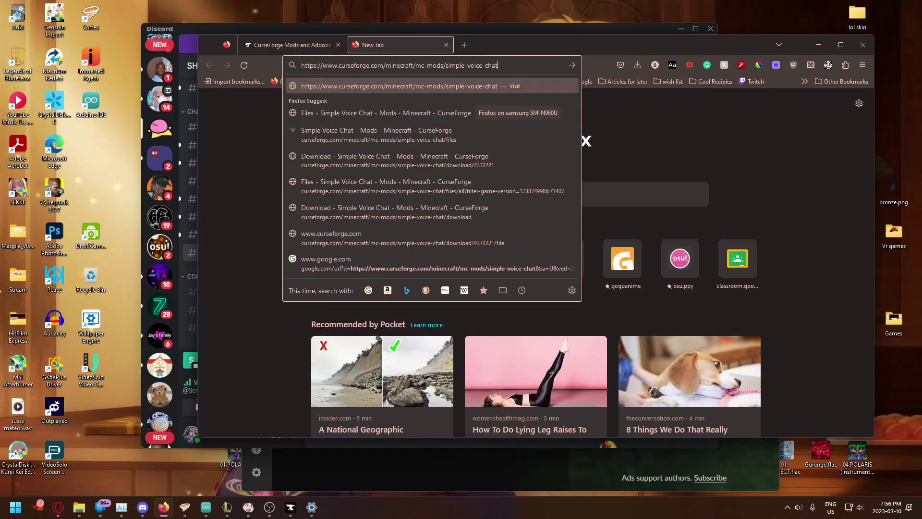
key("Return")
scroll(432, 184, "down", 1)
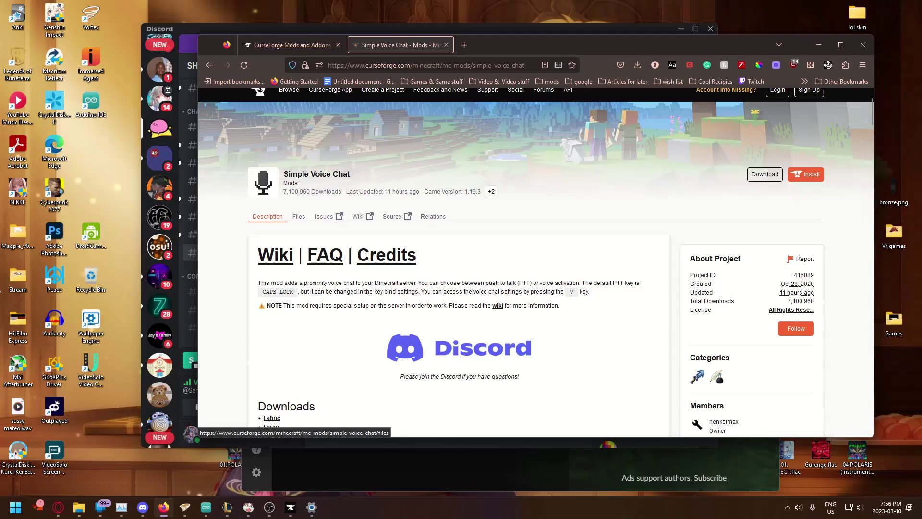
left_click(299, 216)
scroll(299, 216, "down", 5)
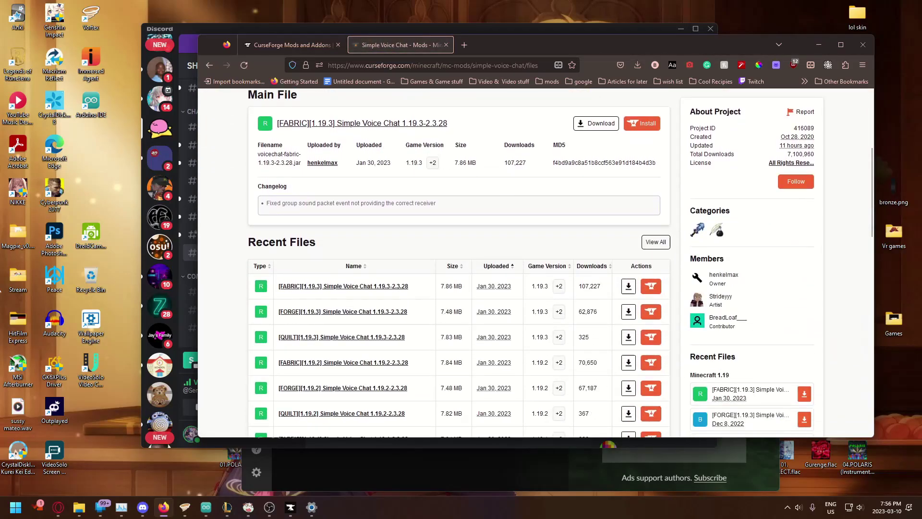
scroll(536, 263, "up", 1)
scroll(536, 263, "down", 3)
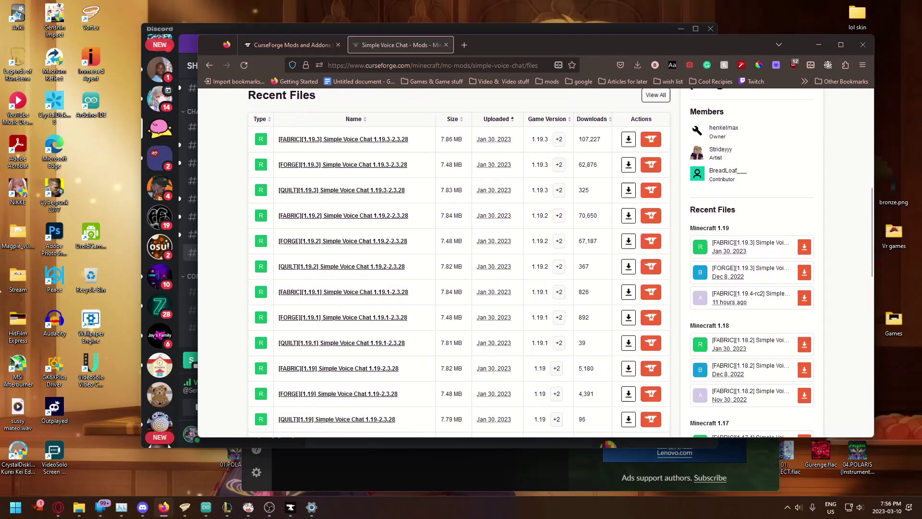
scroll(462, 260, "down", 1)
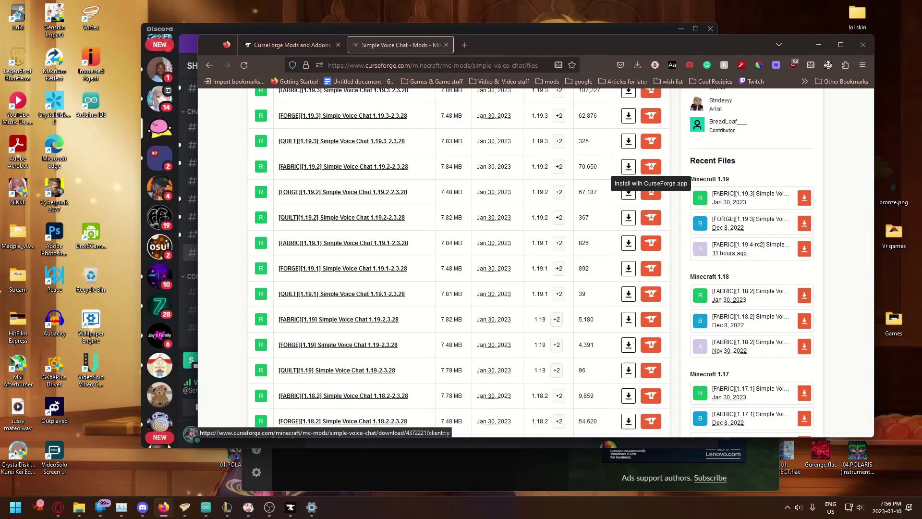
Install the Fabric 1.19.2 Simple Voice Chat build into the Better MC [FABRIC] - BMC1 profile.
left_click(650, 167)
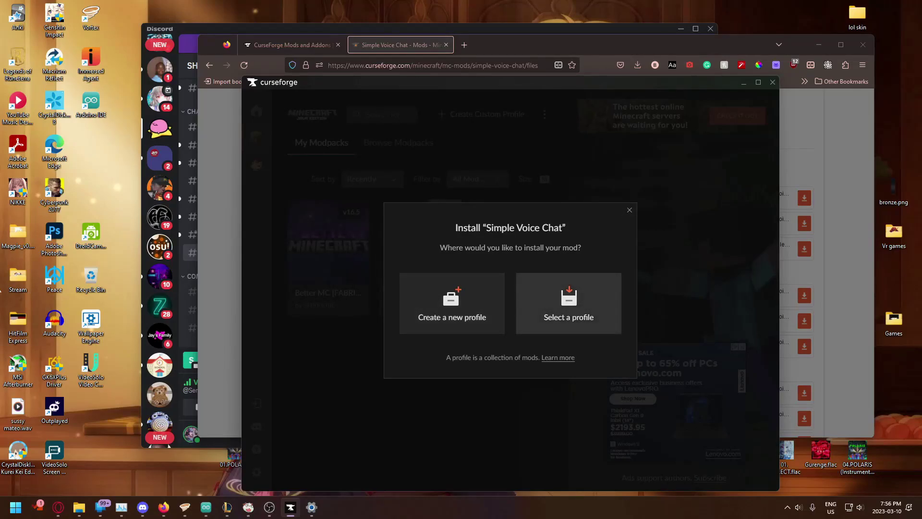
left_click(568, 303)
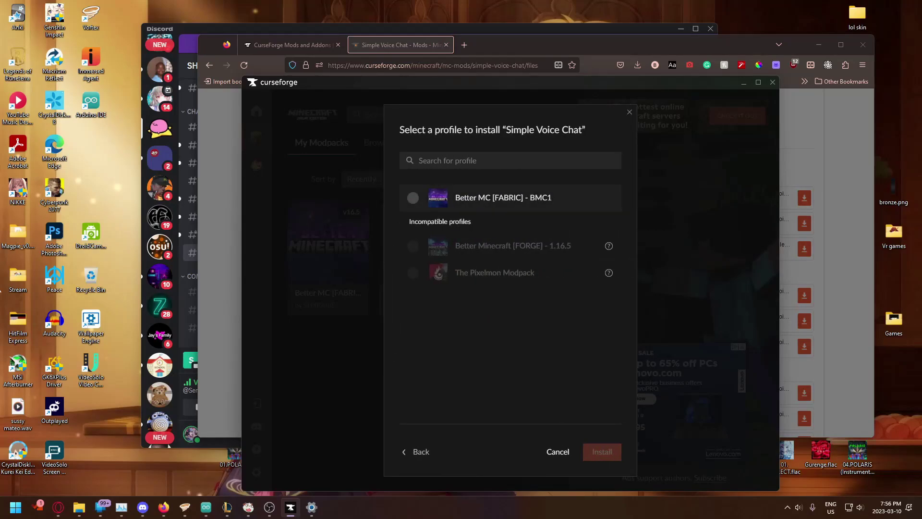
left_click(503, 198)
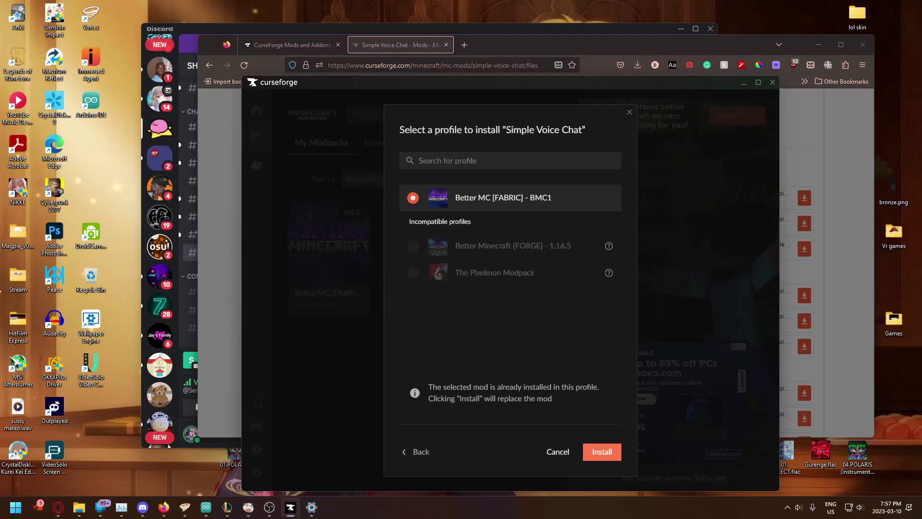
left_click(602, 451)
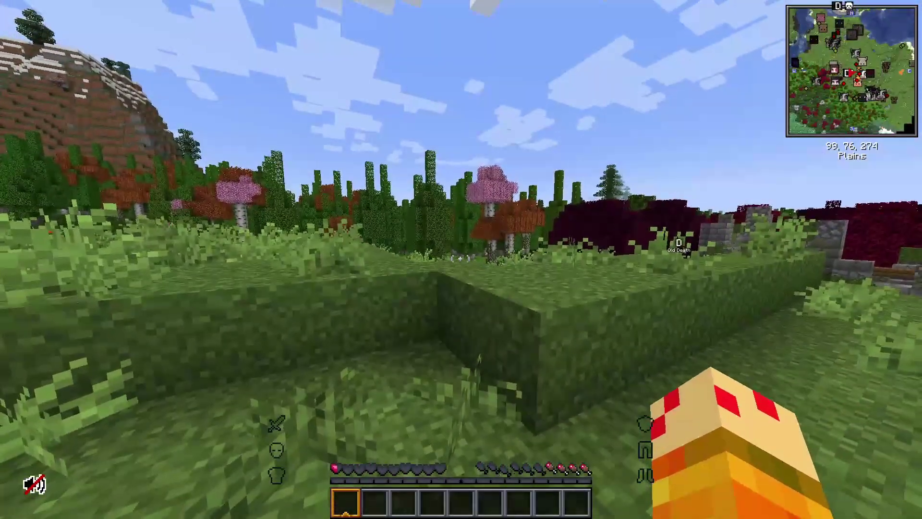
Pause the game and open Minecraft's Options screen.
key("Escape")
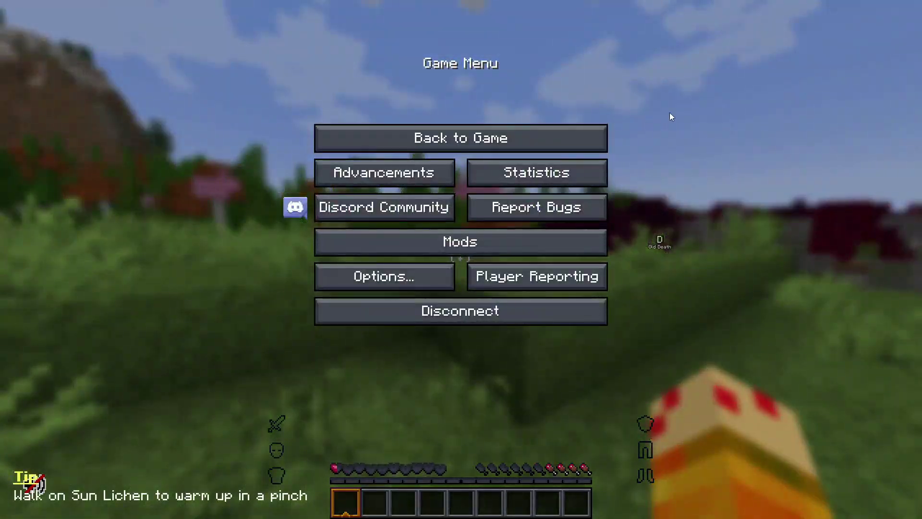
left_click(352, 269)
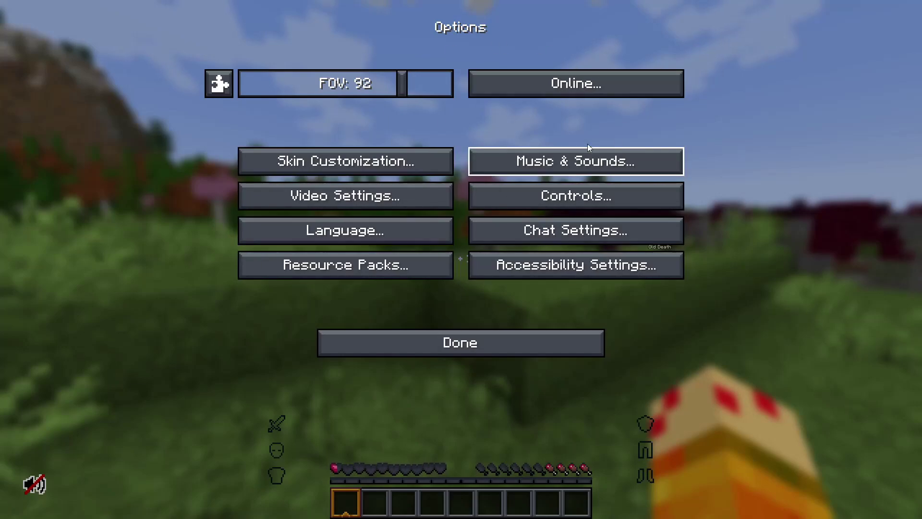
Filter Controls > Key Binds to the voice chat bindings, then exit options and resume playing.
left_click(530, 196)
left_click(573, 90)
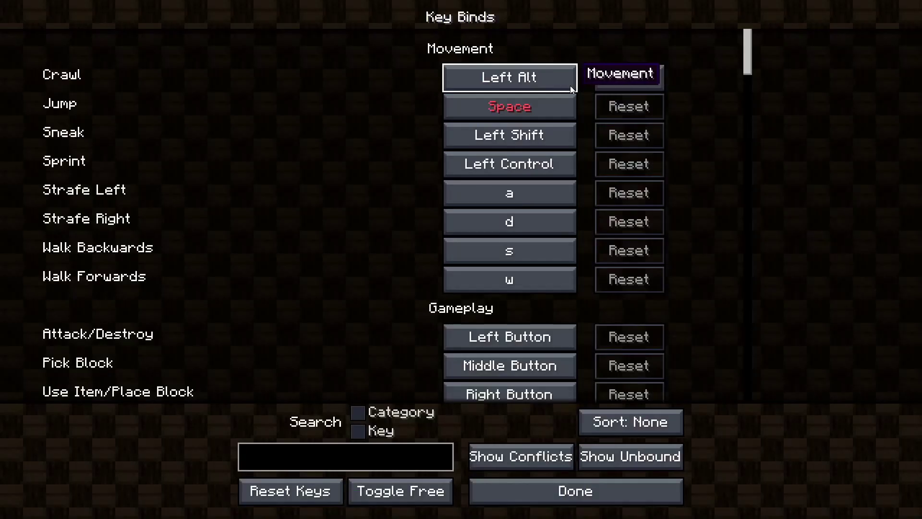
left_click(323, 459)
type("voice")
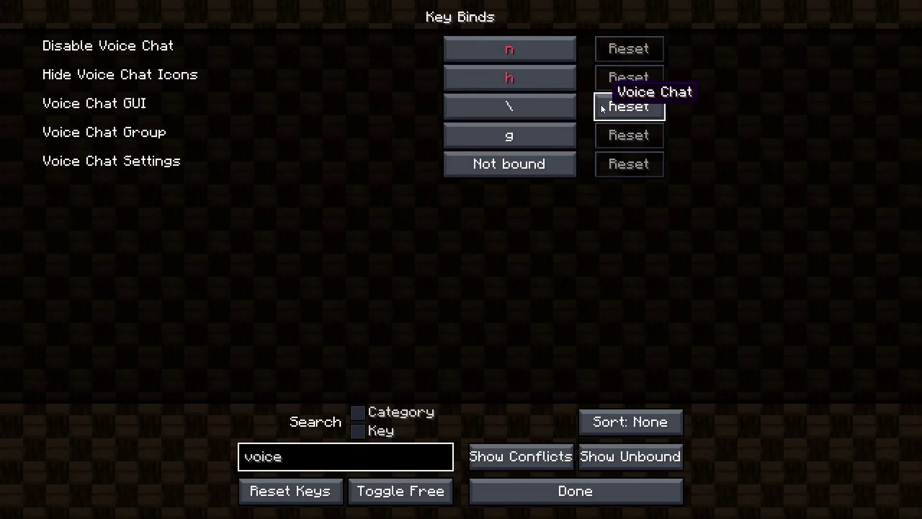
key("Escape")
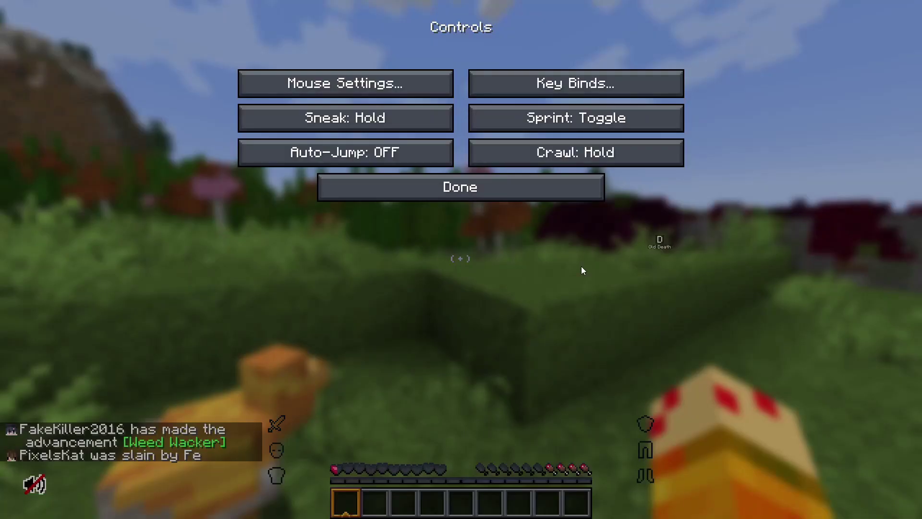
key("Escape")
key("Escape")
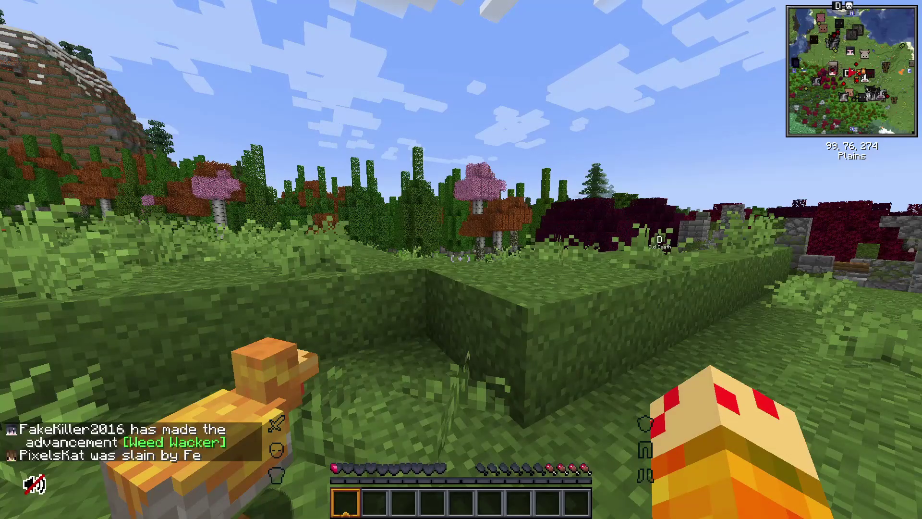
Open Voice Chat Settings and review the microphone and speaker device lists.
key("v")
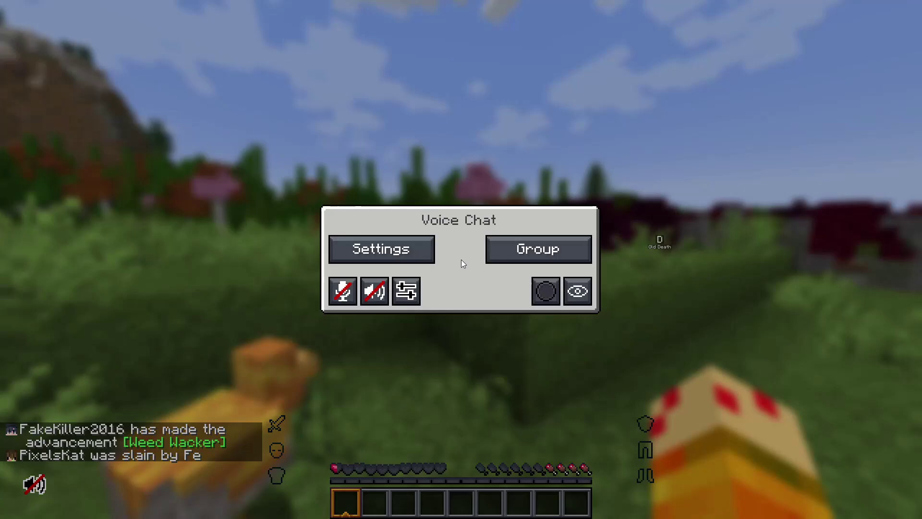
left_click(382, 250)
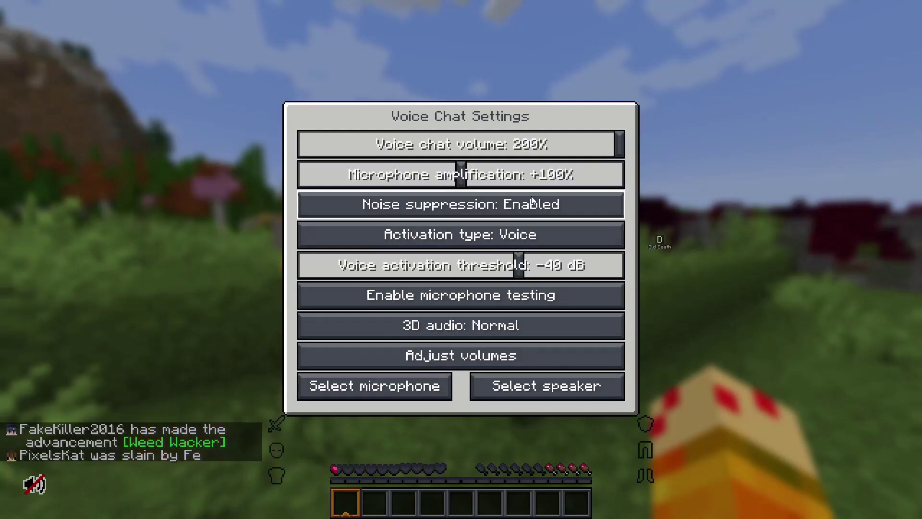
left_click(441, 380)
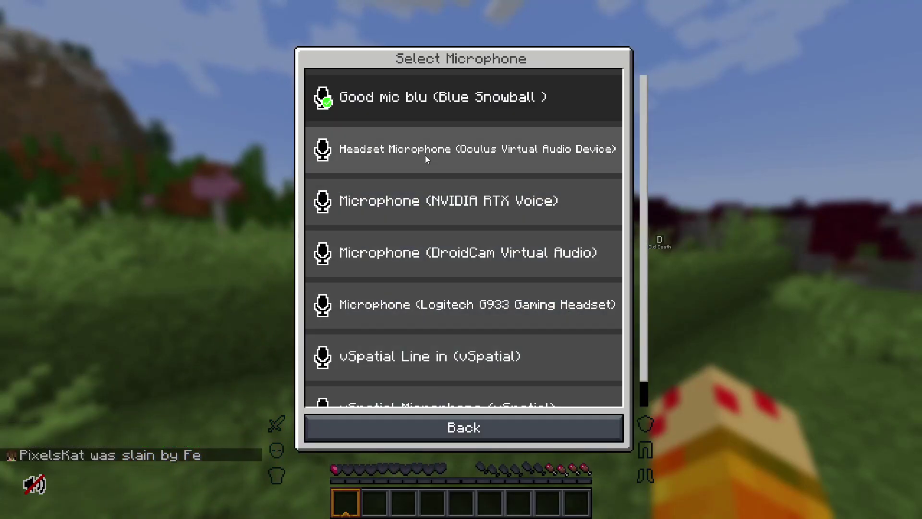
left_click(502, 430)
left_click(507, 390)
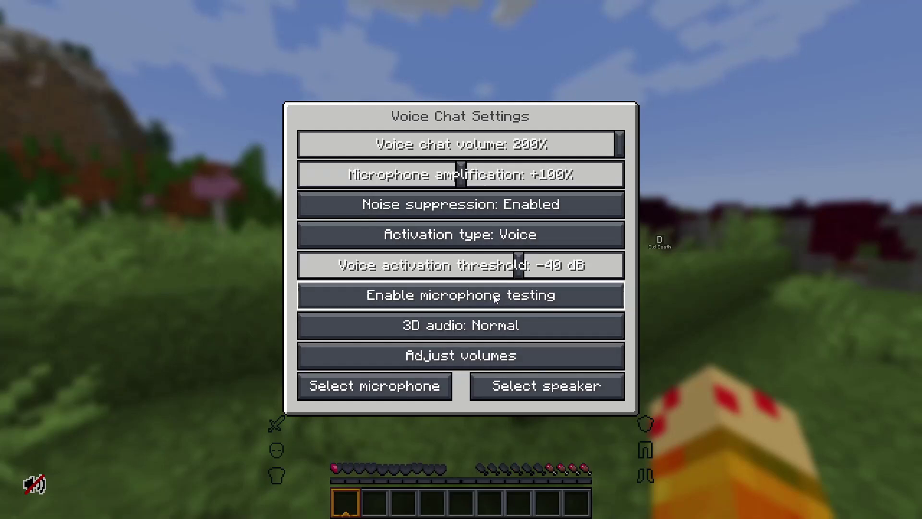
left_click(463, 298)
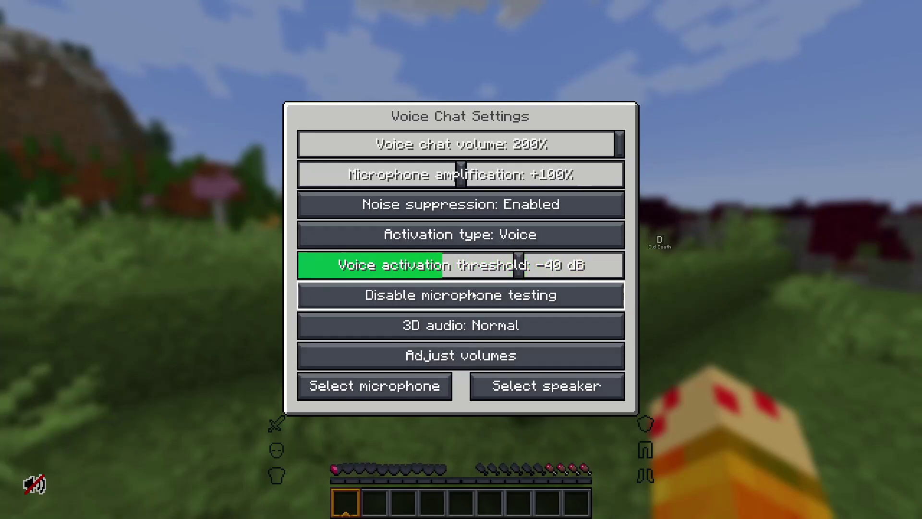
left_click(476, 294)
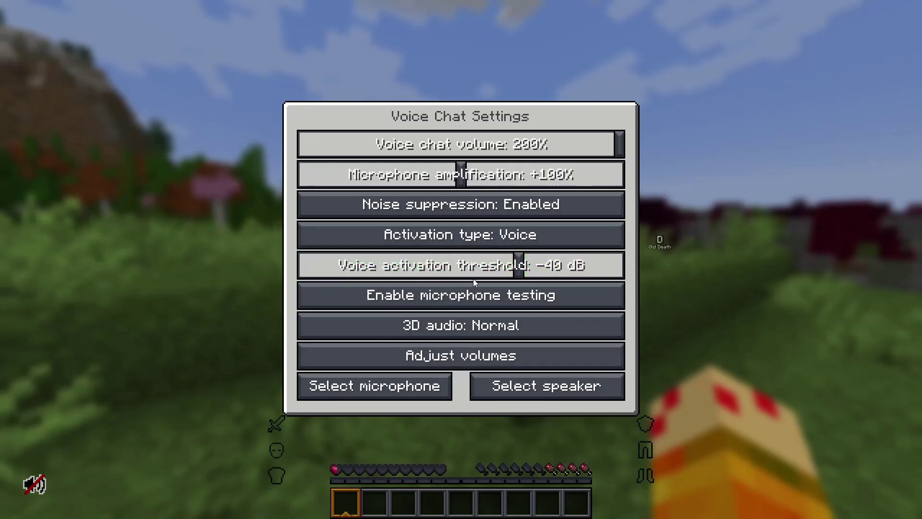
left_click(491, 297)
left_click(483, 205)
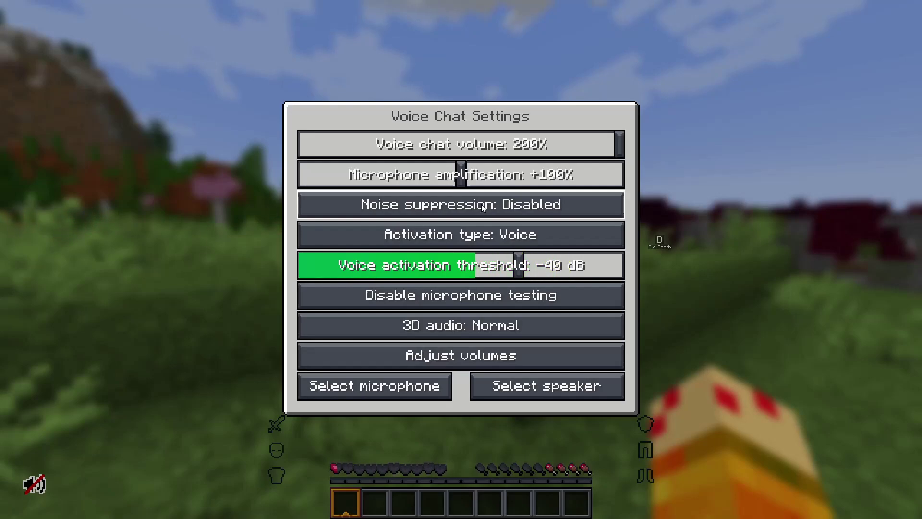
left_click(482, 204)
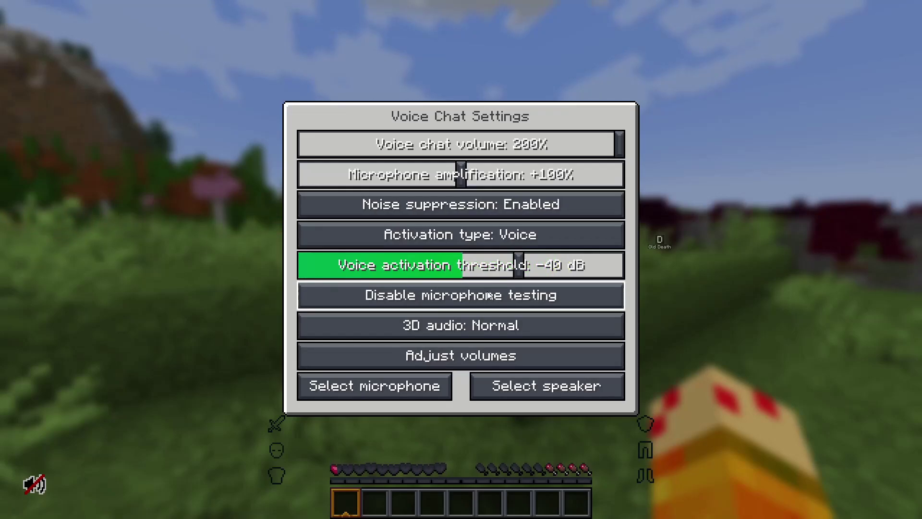
left_click(468, 294)
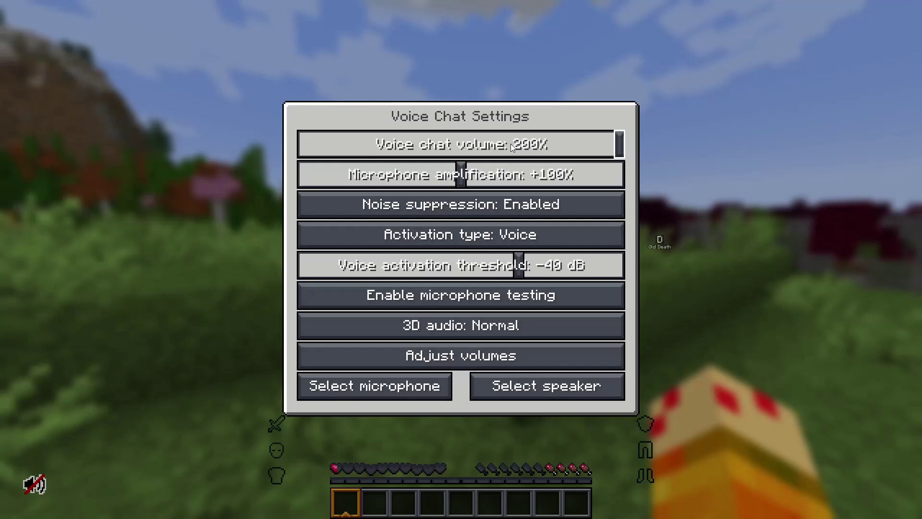
Drag the voice chat sliders to 140% volume and +139% microphone amplification.
mouse_move(507, 146)
left_mouse_down()
mouse_move(459, 145)
mouse_move(581, 144)
mouse_move(546, 144)
left_mouse_up()
mouse_move(460, 167)
left_mouse_down()
mouse_move(473, 171)
mouse_move(292, 182)
mouse_move(485, 182)
left_mouse_up()
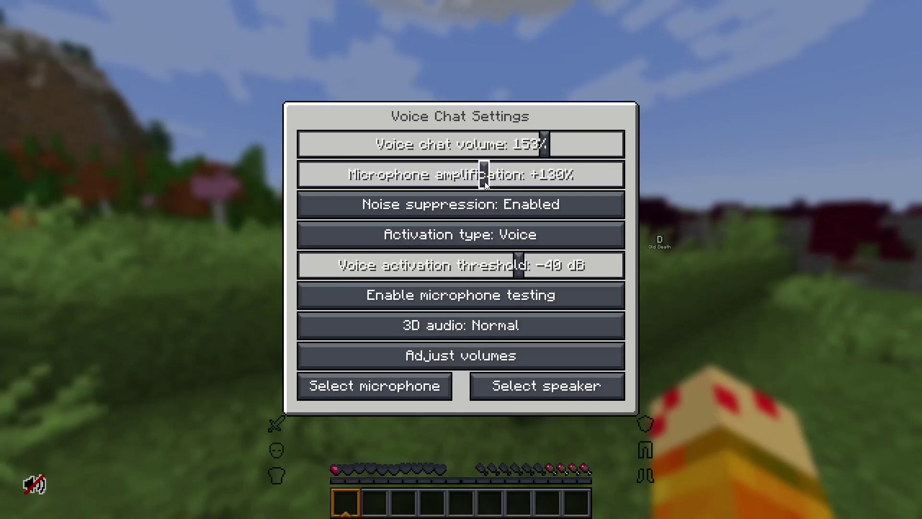
left_click_drag(539, 140, 524, 142)
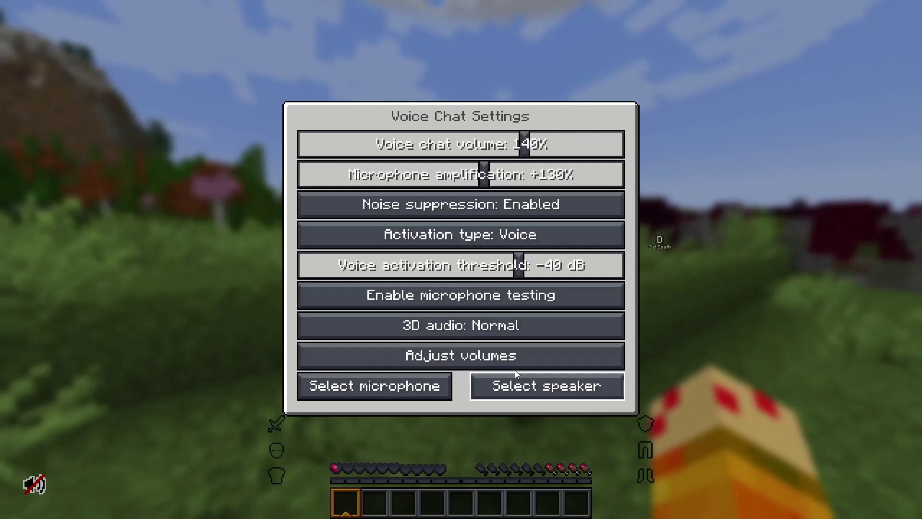
Close voice chat settings and toggle the microphone and voice chat sound buttons.
key("Escape")
left_click(350, 290)
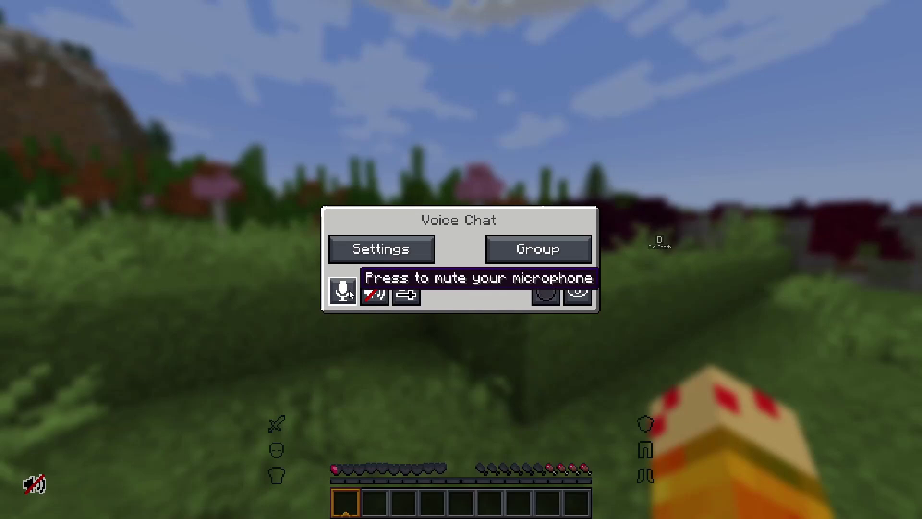
left_click(376, 291)
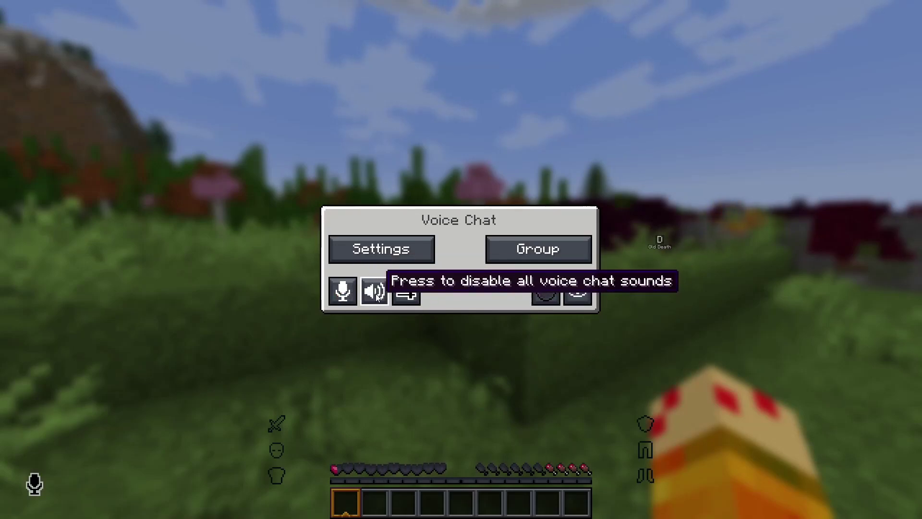
left_click(376, 292)
Try creating a group and joining polisquad, cancelling both the form and password prompt.
left_click(517, 247)
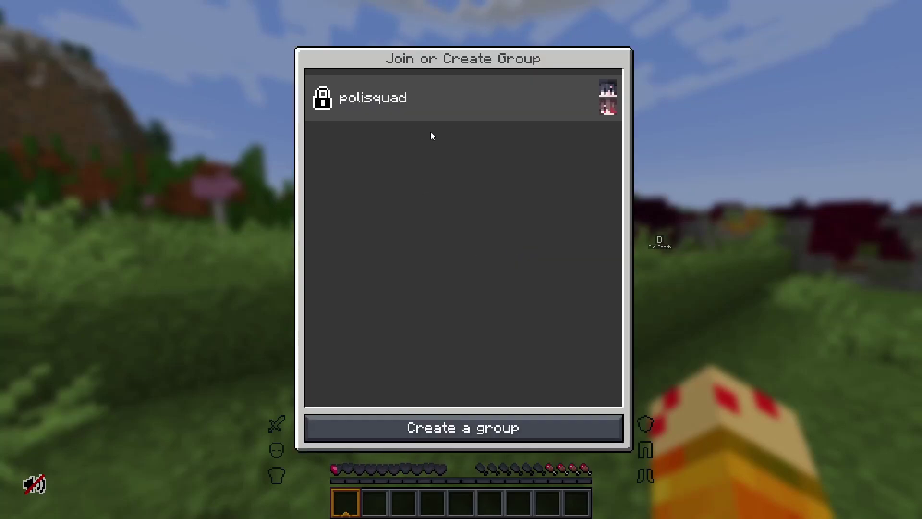
left_click(462, 426)
key("Escape")
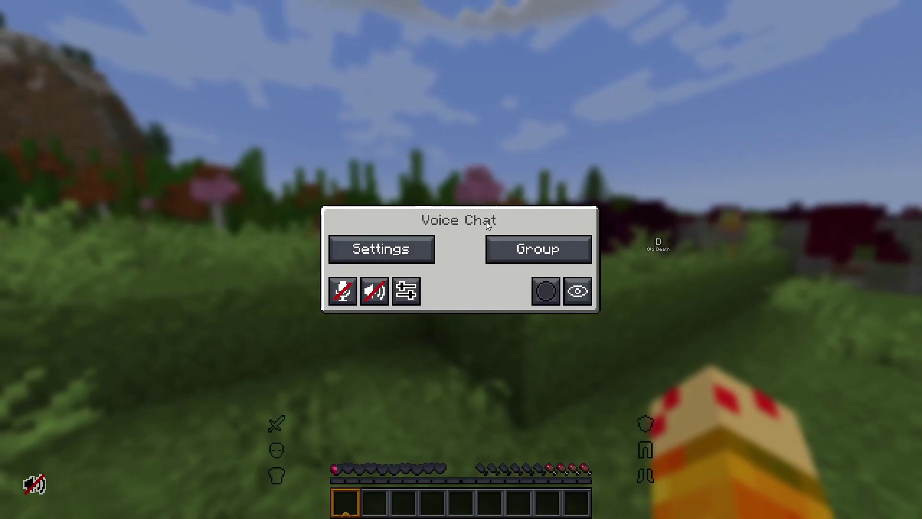
left_click(502, 241)
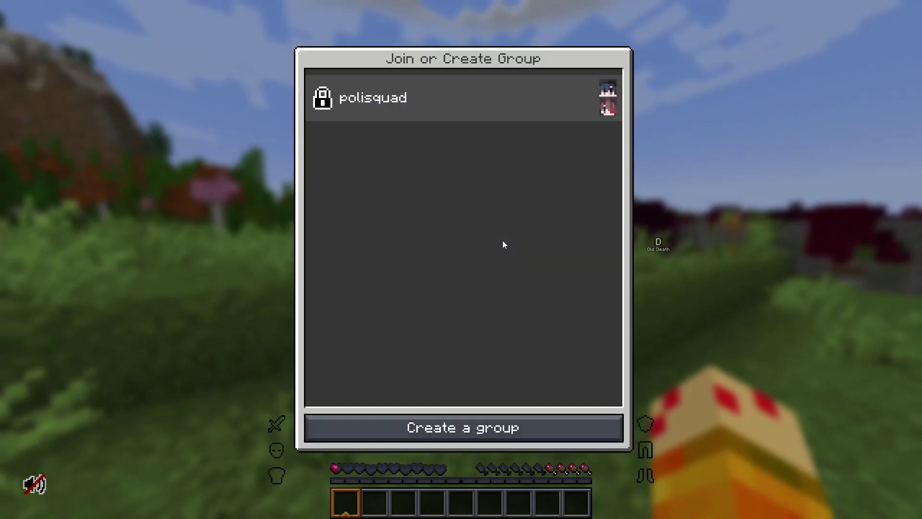
left_click(444, 89)
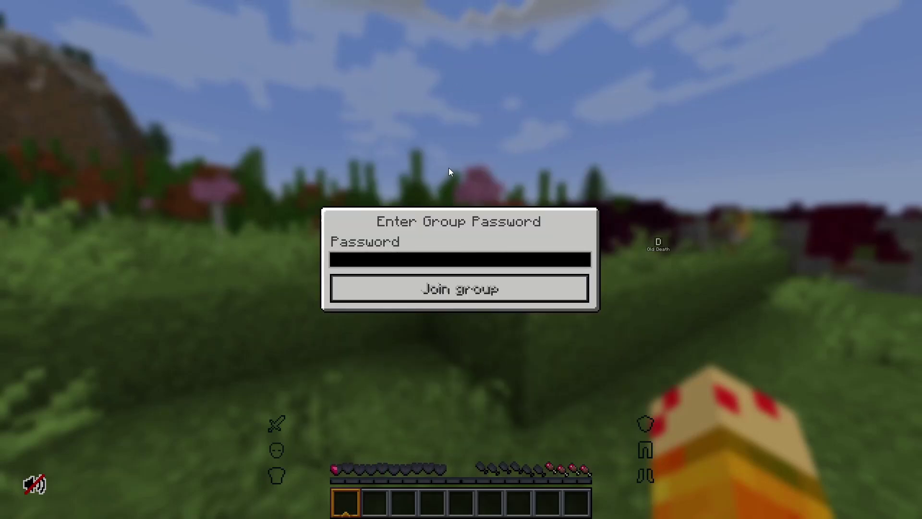
key("Escape")
Reopen the voice chat group list and start creating a new group.
key("v")
left_click(518, 249)
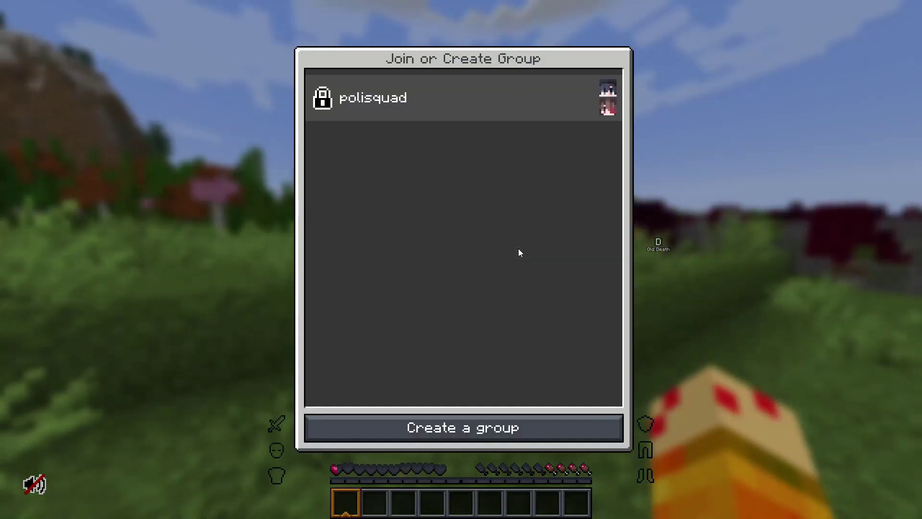
left_click(478, 431)
Create a throwaway voice chat group named 'wasdas', then leave it.
left_click(446, 245)
type("was")
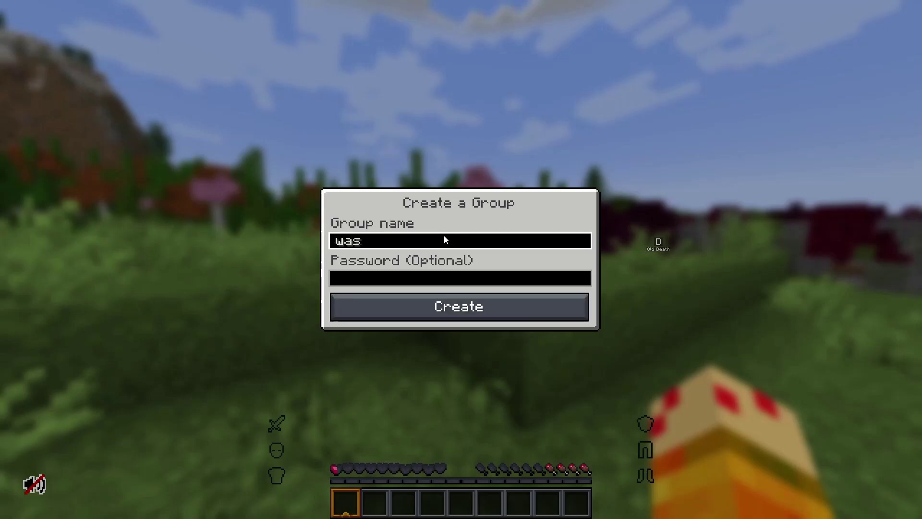
type("das")
left_click(407, 305)
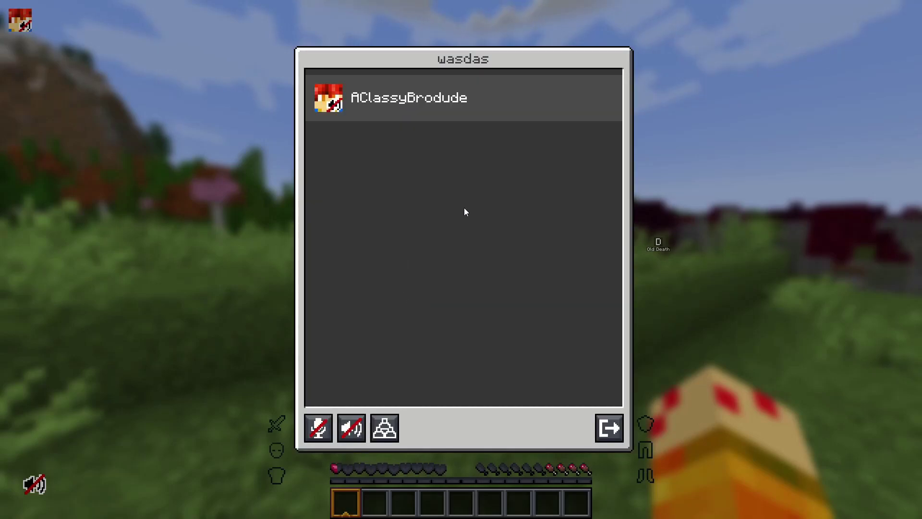
left_click(600, 427)
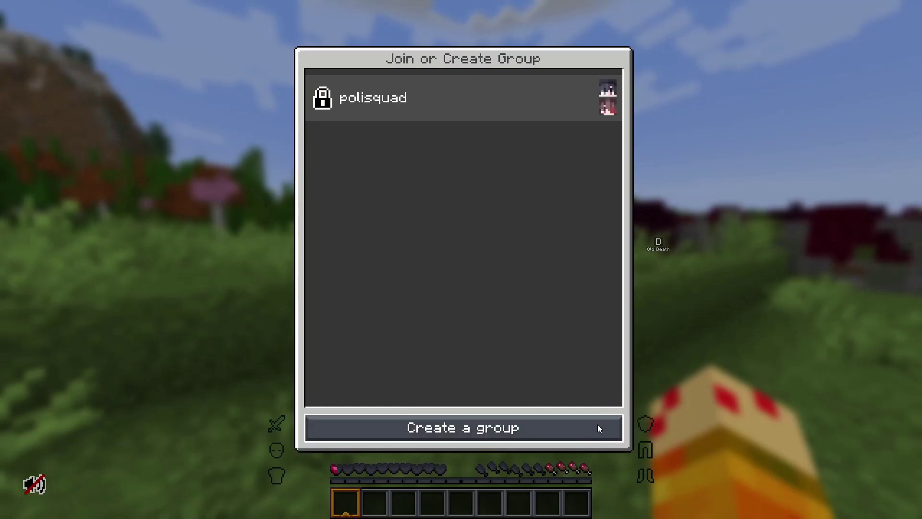
Enter the polisquad group's password to join it, then resume the game.
left_click(540, 125)
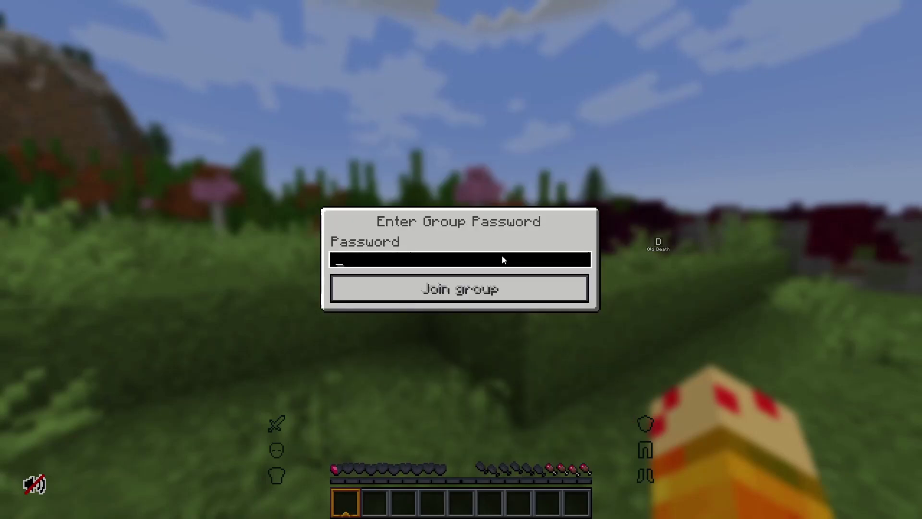
type("andy")
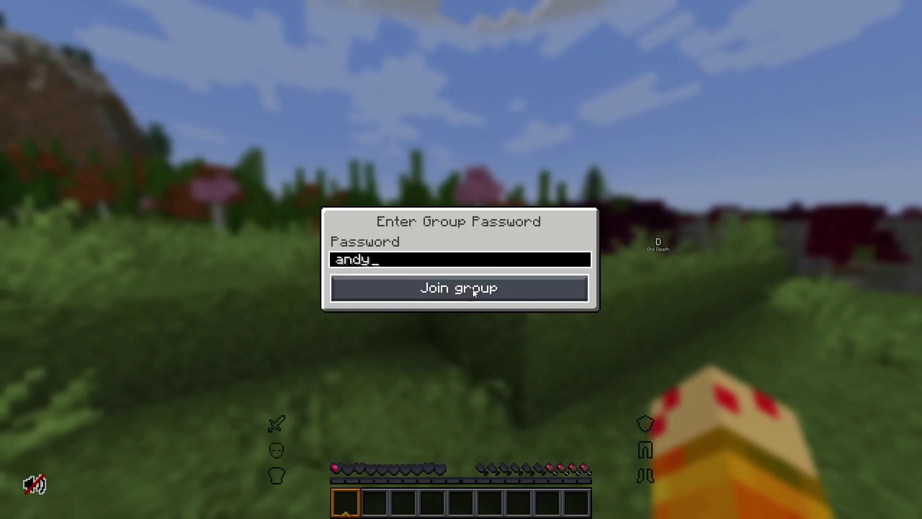
left_click(472, 288)
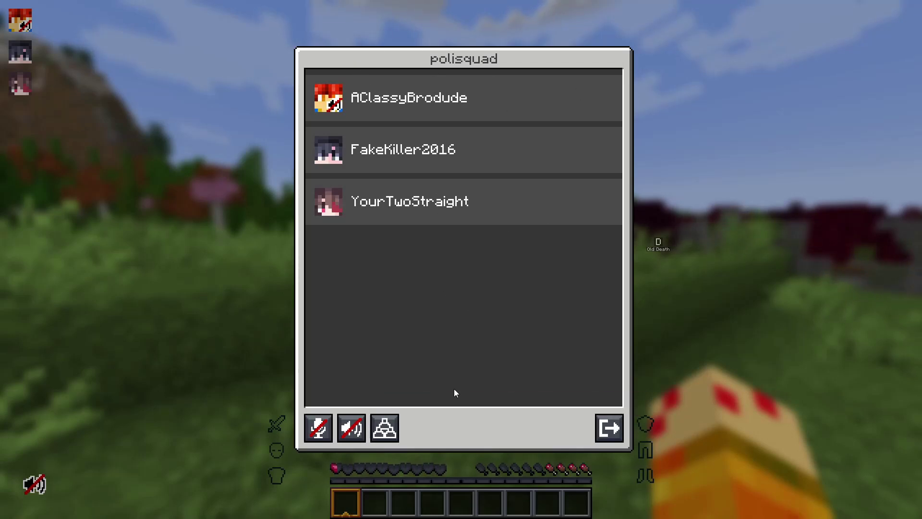
key("Escape")
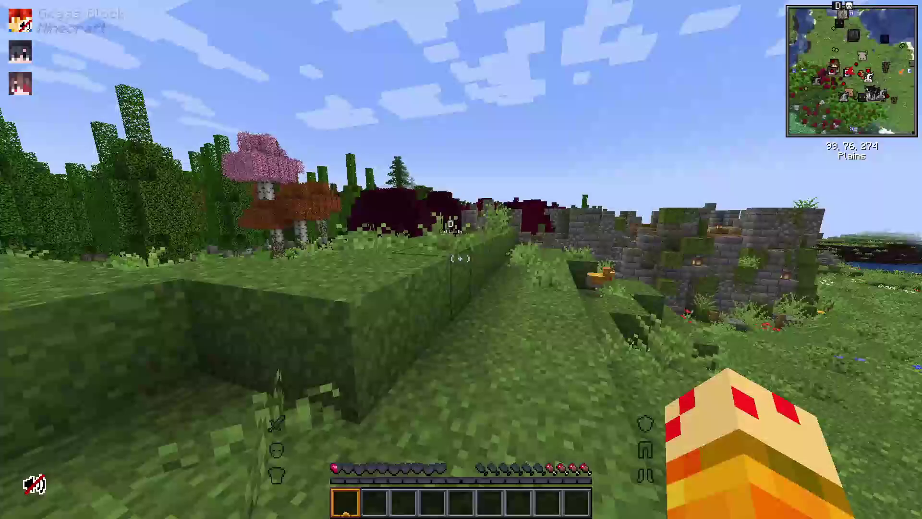